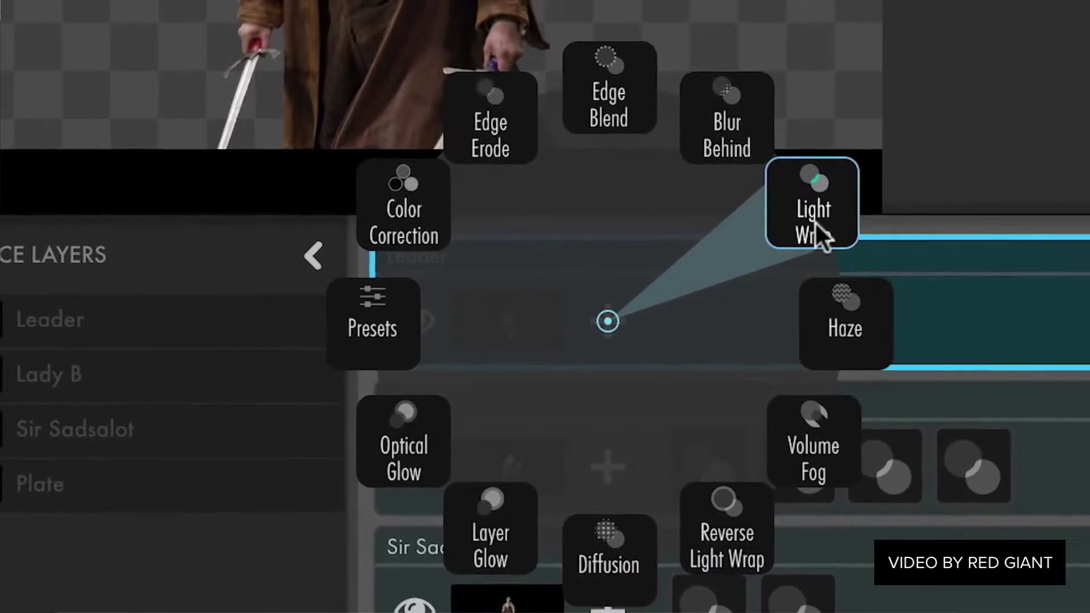
# Step: Add Light Wrap to the Leader layer from the Supercomp radial effect menu
pyautogui.click(815, 221)
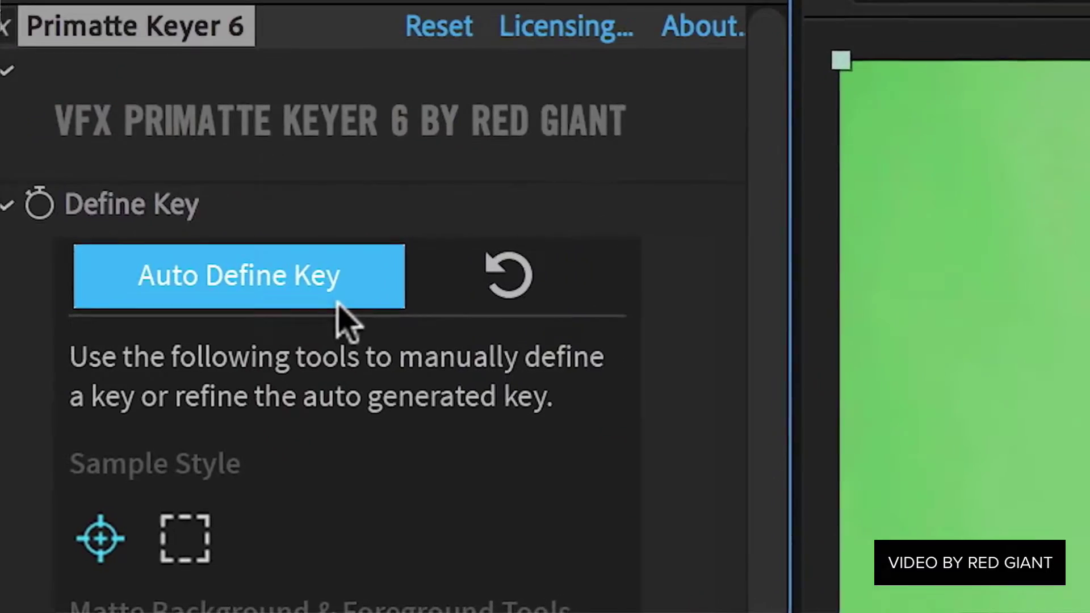
# Step: Auto-key the green background with Primatte Keyer 6 and clean the knight's chest and neck matte
pyautogui.click(338, 302)
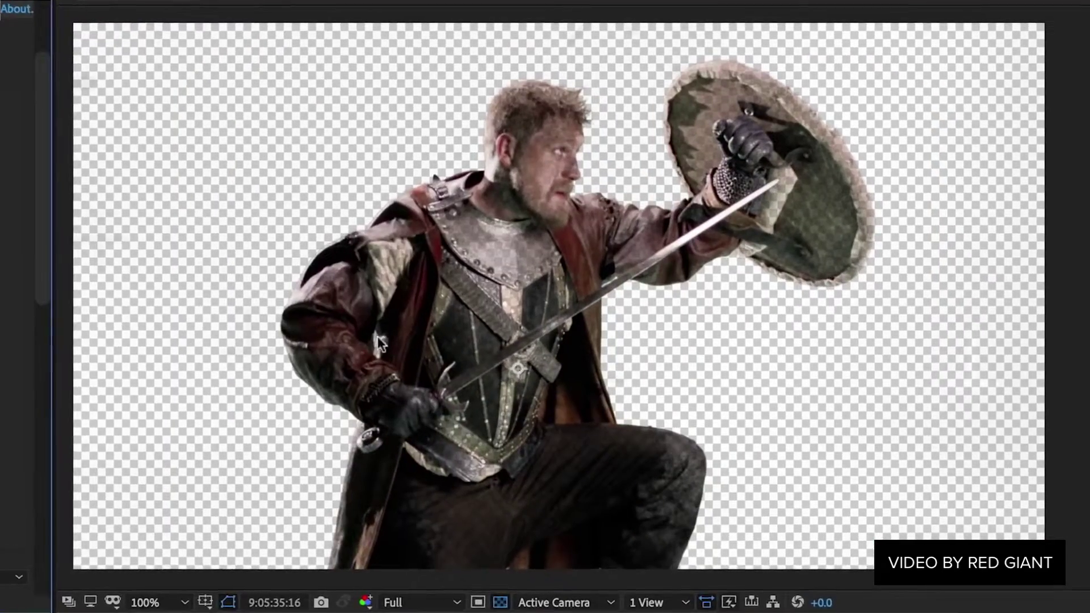
pyautogui.moveTo(448, 272)
pyautogui.mouseDown()
pyautogui.moveTo(500, 286)
pyautogui.moveTo(543, 224)
pyautogui.moveTo(551, 303)
pyautogui.mouseUp()
pyautogui.moveTo(505, 376); pyautogui.dragTo(495, 365)
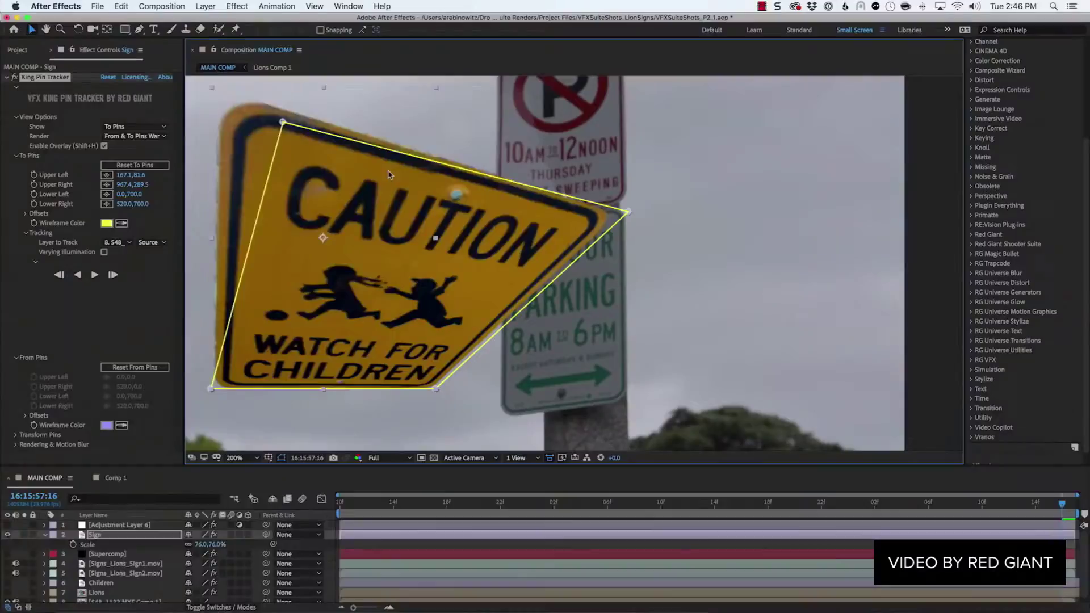
# Step: Move the King Pin Tracker's lower-right corner pin to fit the CAUTION sign
pyautogui.moveTo(498, 392); pyautogui.dragTo(624, 403)
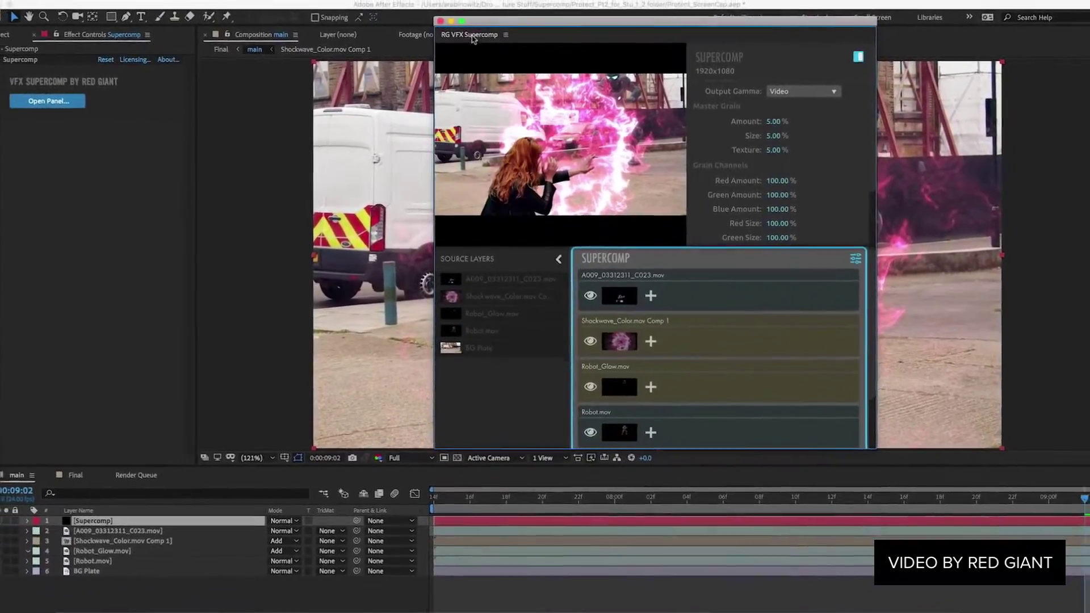
# Step: Move the Supercomp window aside and add Light Wrap to the Leader layer
pyautogui.moveTo(434, 21); pyautogui.dragTo(934, 94)
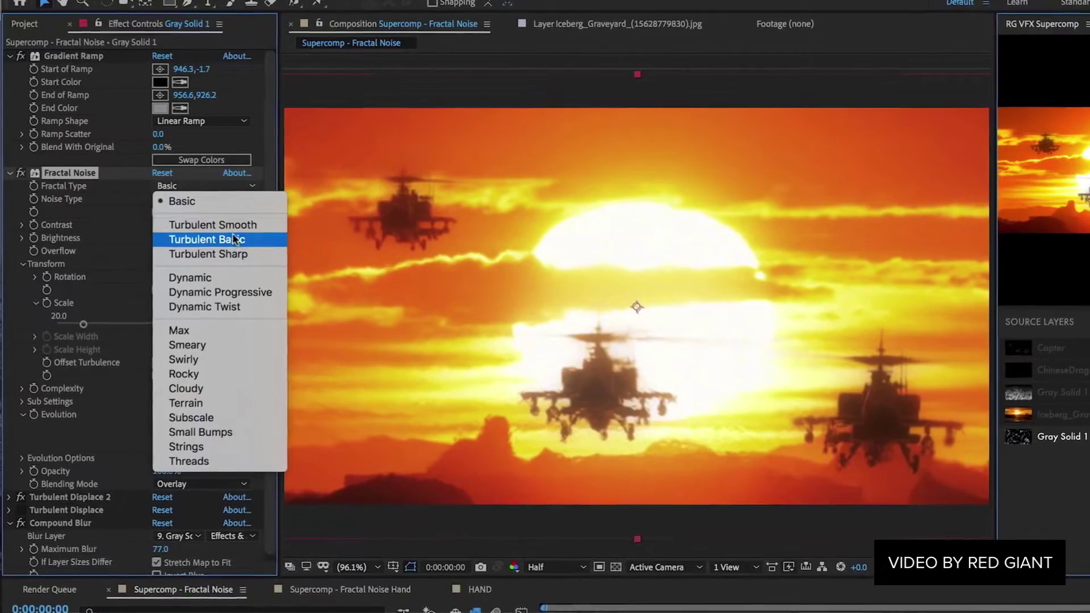
pyautogui.press('Escape')
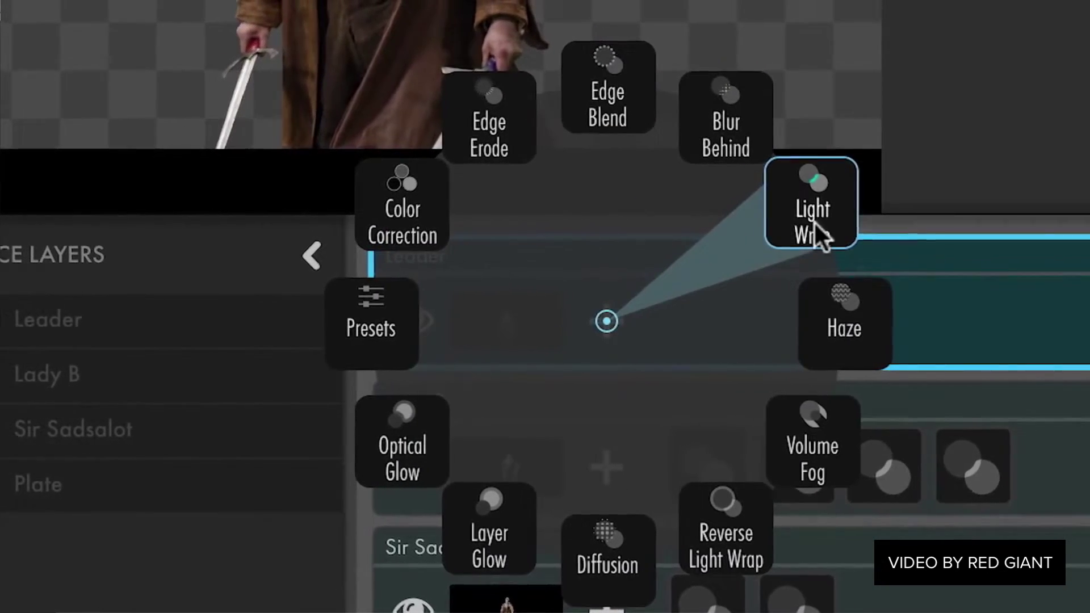
pyautogui.click(797, 218)
pyautogui.click(818, 222)
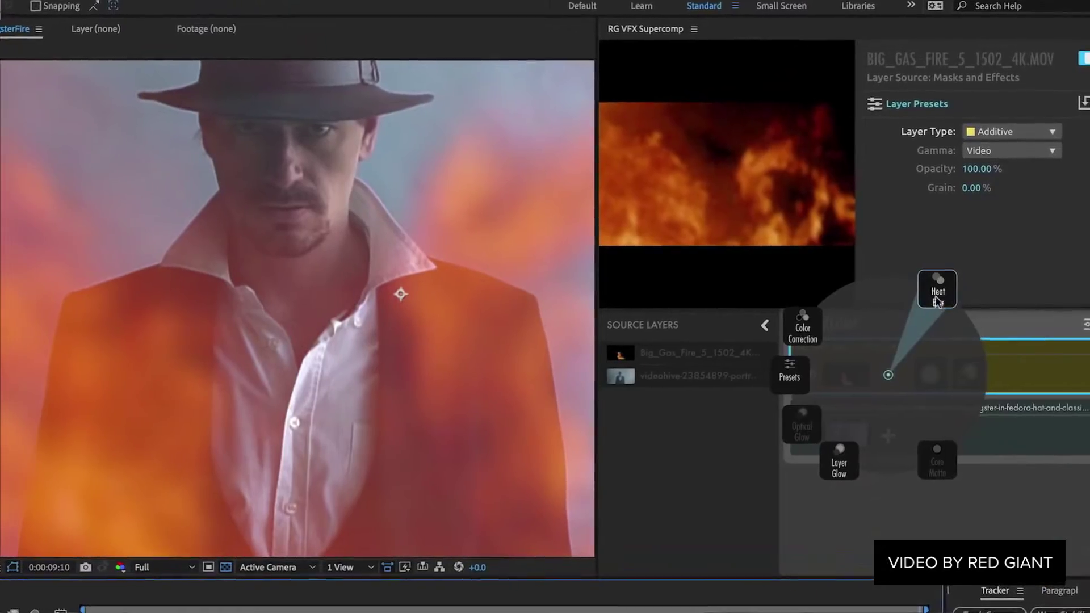
# Step: Add Heat Blur, then bring up the Explosion layer's Pyrotechnics preset list
pyautogui.click(937, 296)
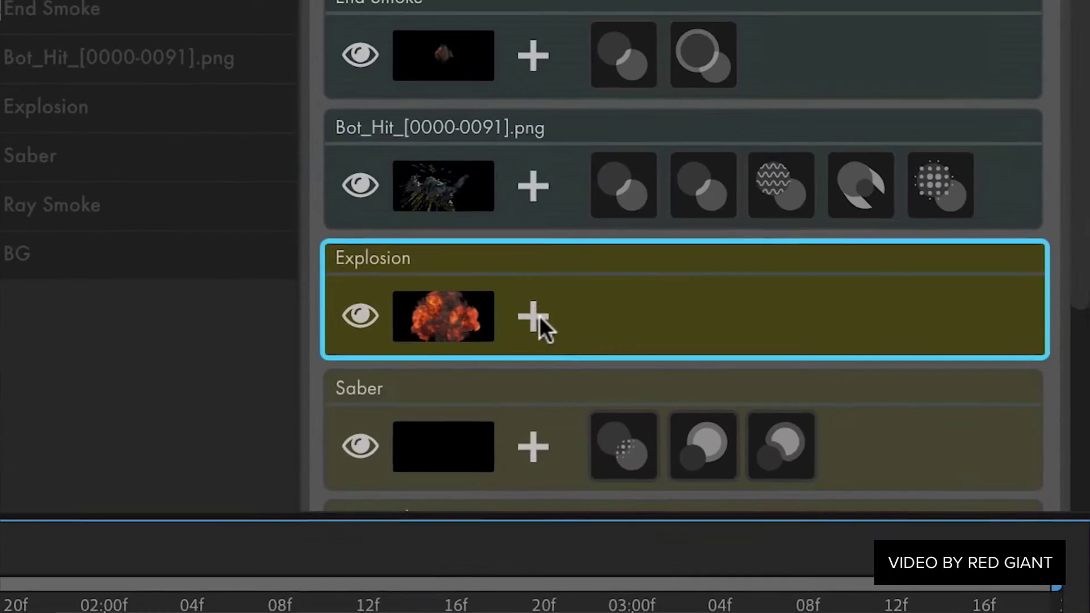
pyautogui.click(531, 318)
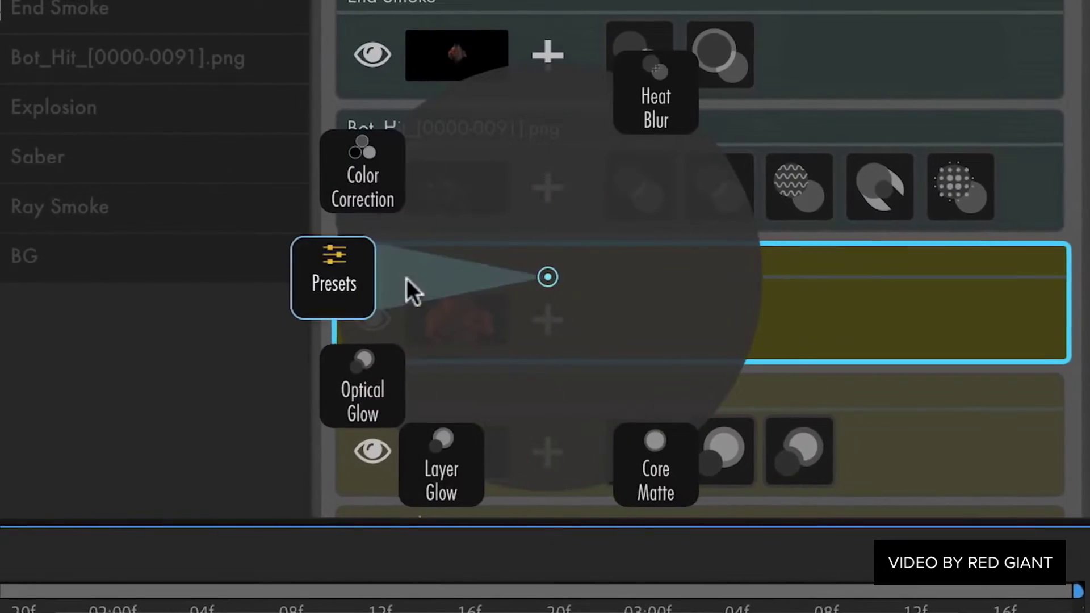
pyautogui.click(360, 295)
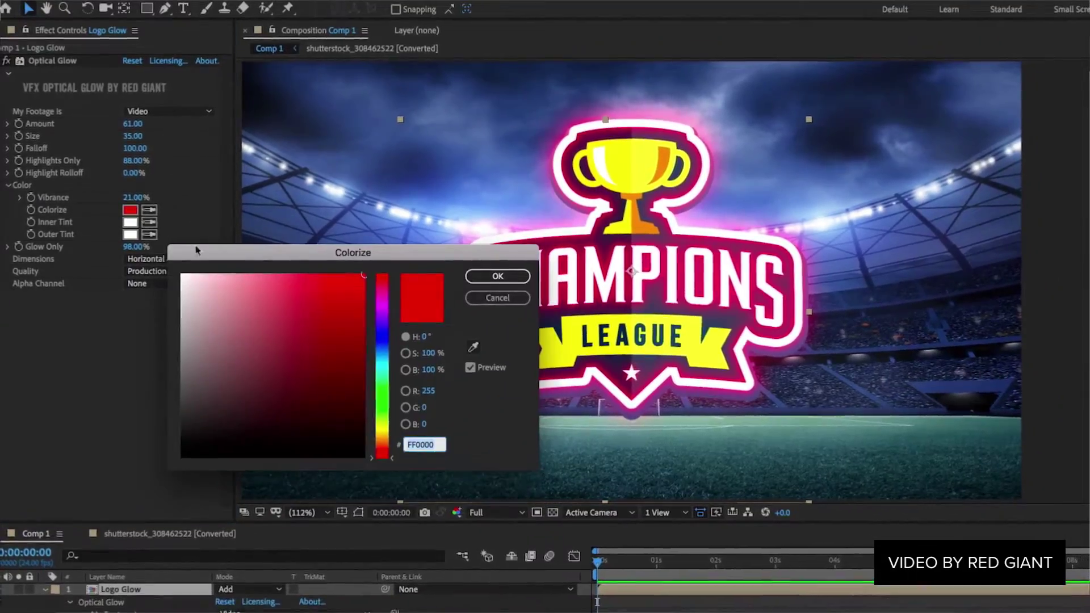
# Step: Recolour the Champions League logo's Optical Glow from red to blue
pyautogui.click(382, 344)
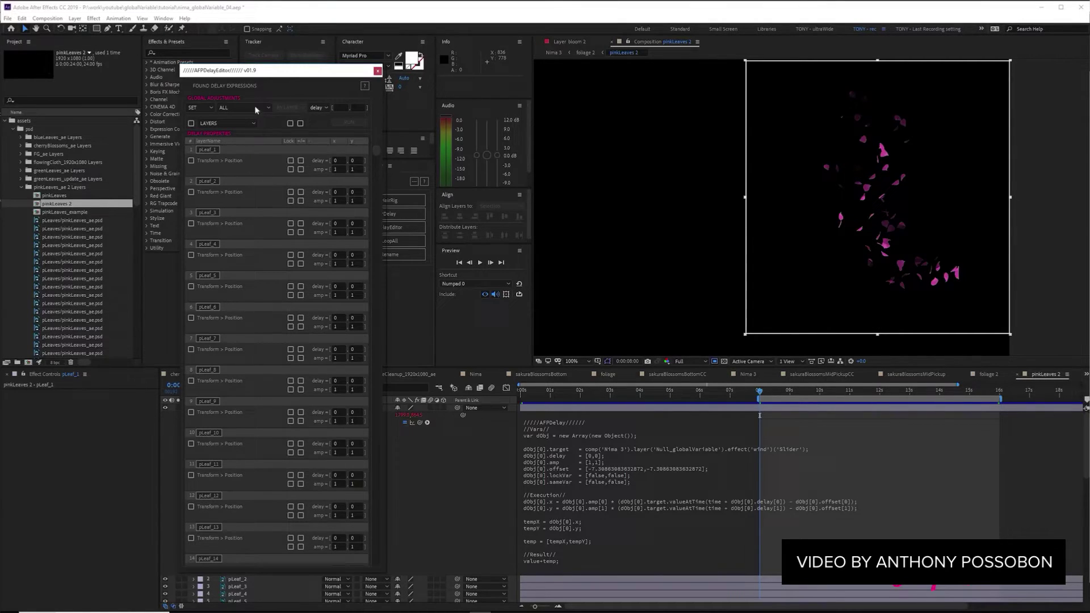
# Step: Set pLeaf_1's delay x to 3, then close the AFPDelayEditor window
pyautogui.moveTo(262, 70); pyautogui.dragTo(353, 80)
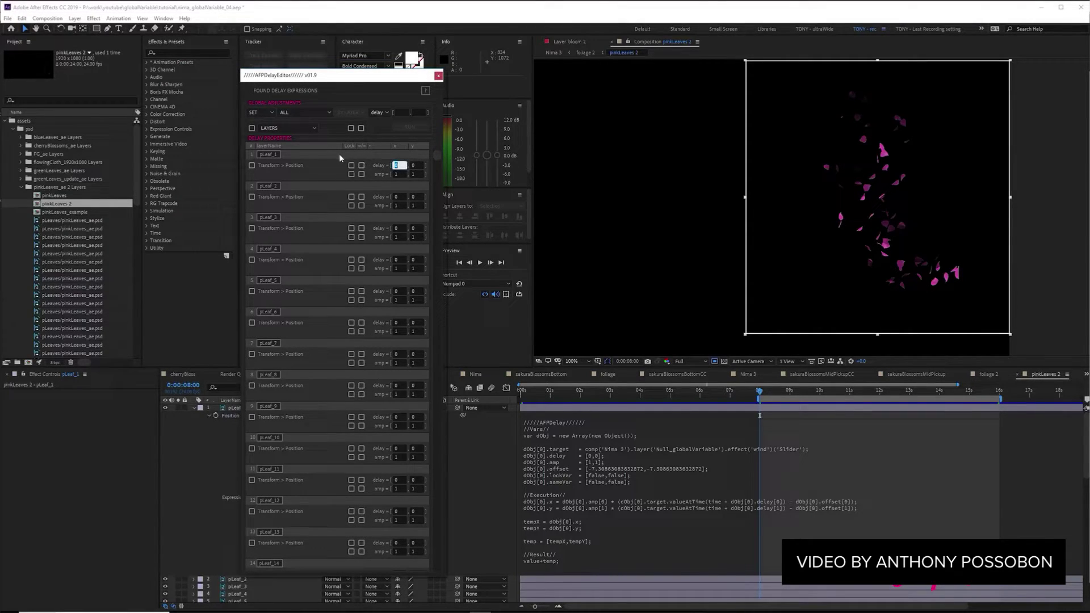
pyautogui.press('Return')
pyautogui.moveTo(417, 77); pyautogui.dragTo(510, 118)
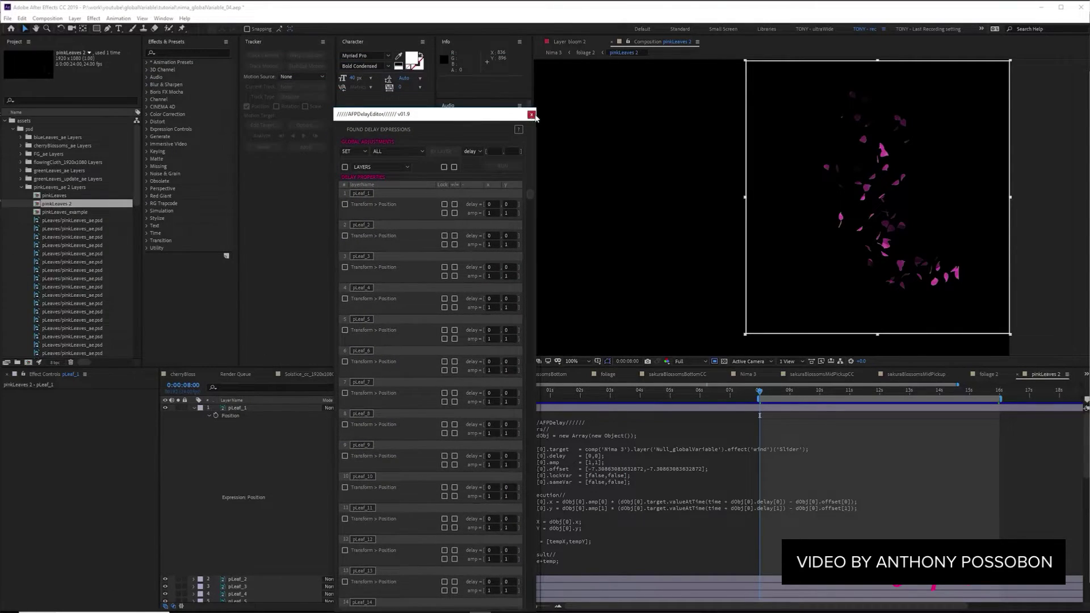
pyautogui.click(531, 115)
pyautogui.click(302, 503)
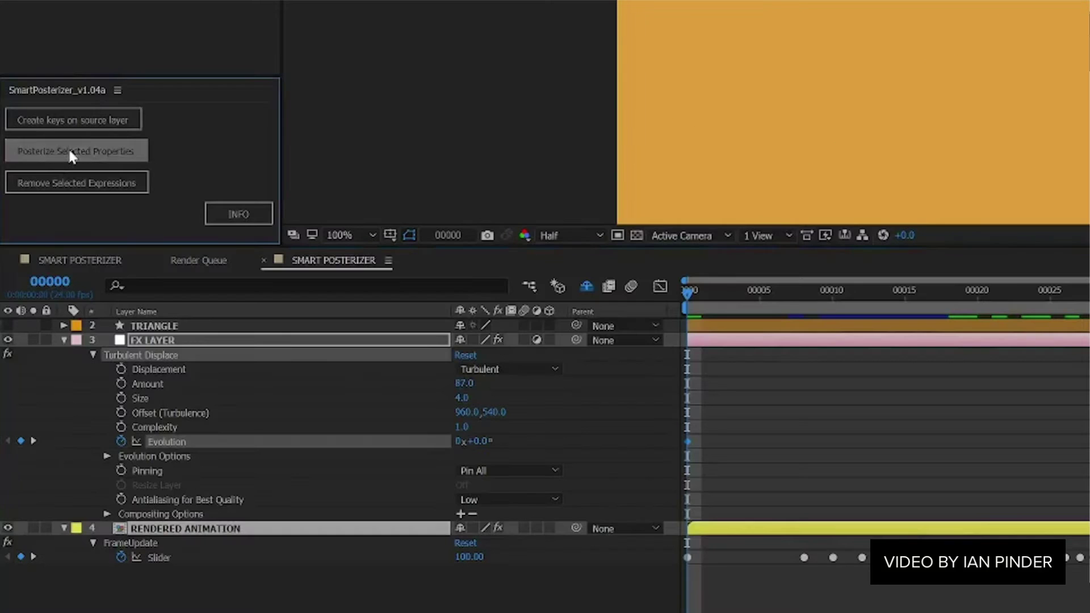
# Step: Posterize the Turbulent Displace Evolution property and preview from frame 00007
pyautogui.click(67, 147)
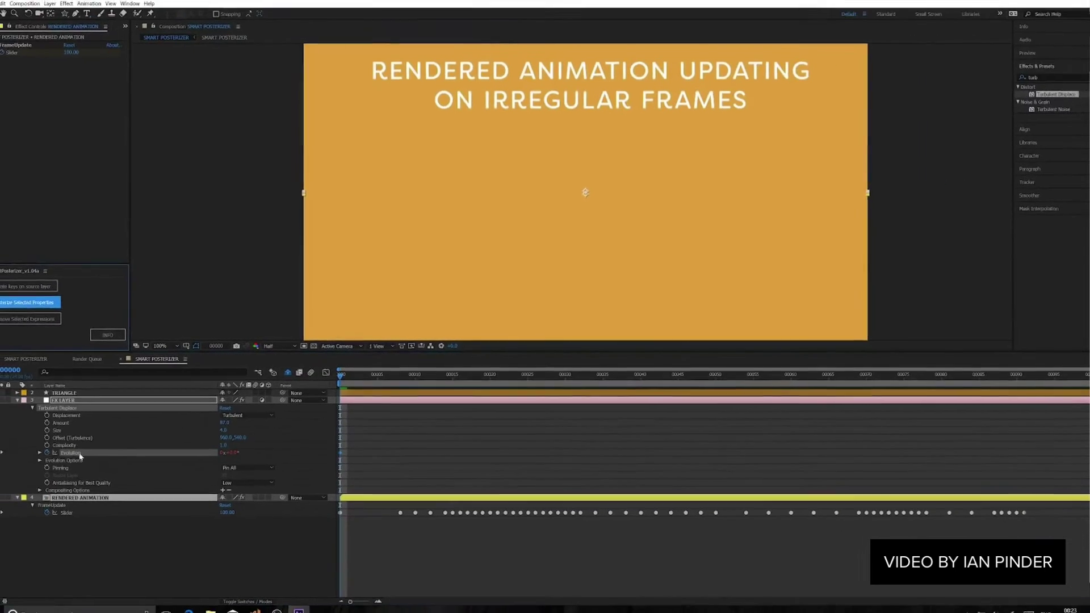
pyautogui.moveTo(385, 377); pyautogui.dragTo(399, 377)
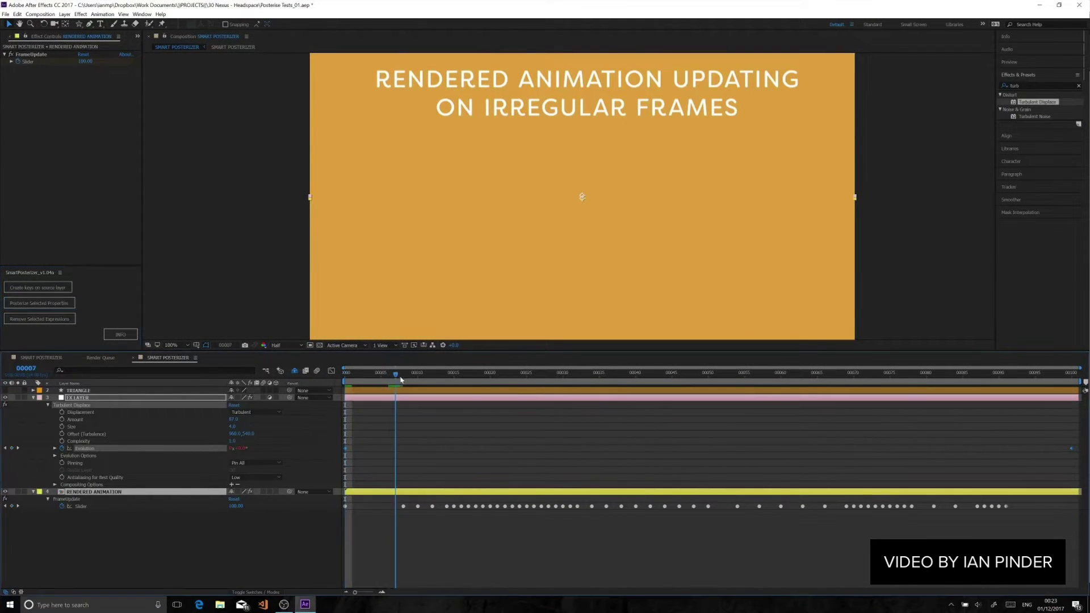
pyautogui.press('space')
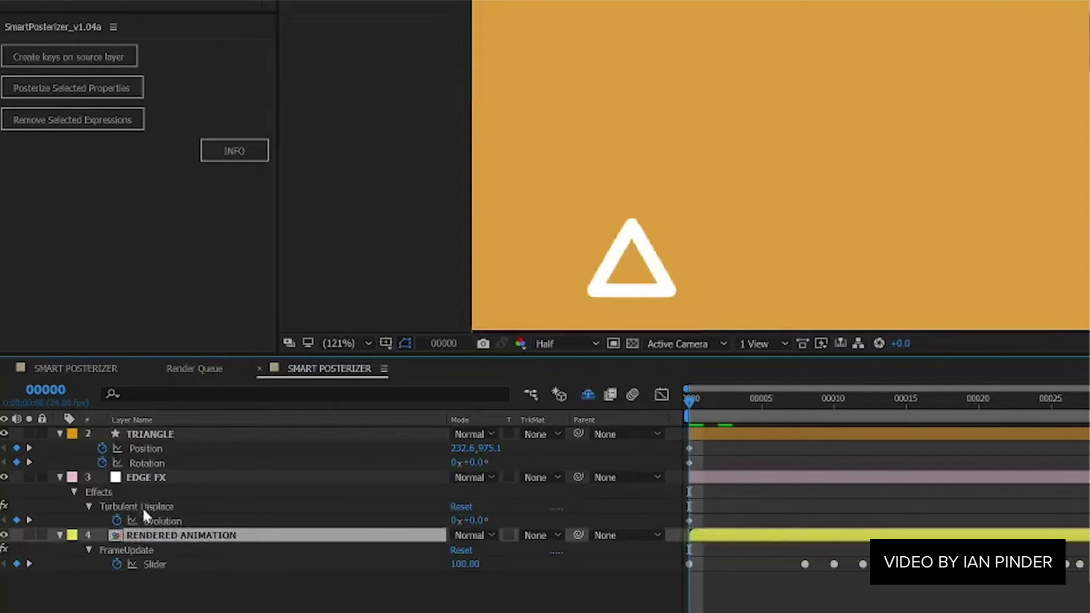
# Step: Posterize Evolution plus TRIANGLE's Rotation and Position, then play back to check the stepping
pyautogui.keyDown('shift'); pyautogui.click(166, 521); pyautogui.keyUp('shift')
pyautogui.keyDown('shift'); pyautogui.click(148, 461); pyautogui.keyUp('shift')
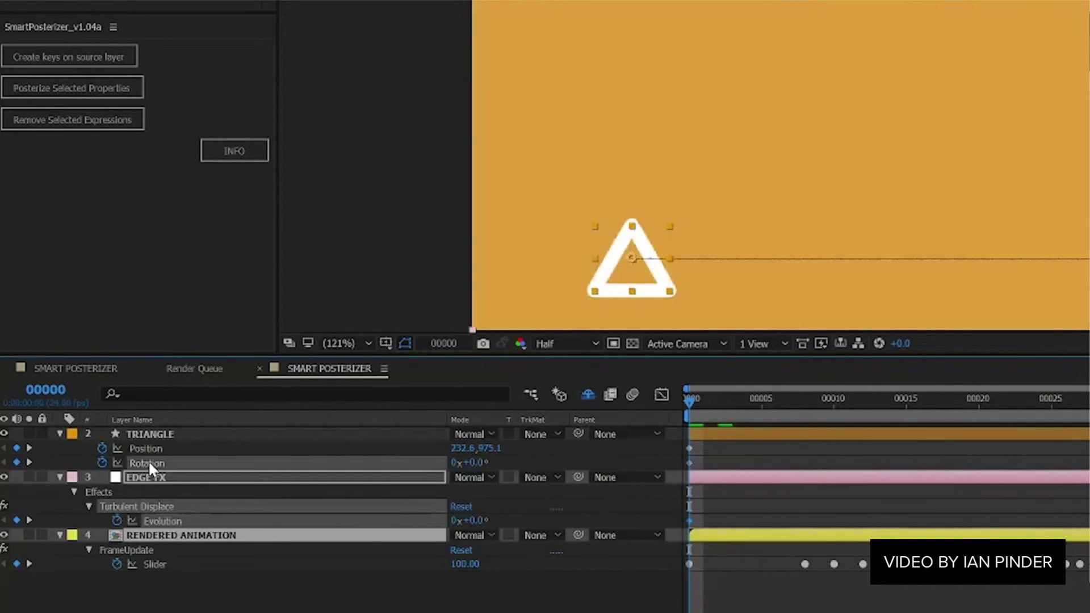
pyautogui.keyDown('shift'); pyautogui.click(150, 448); pyautogui.keyUp('shift')
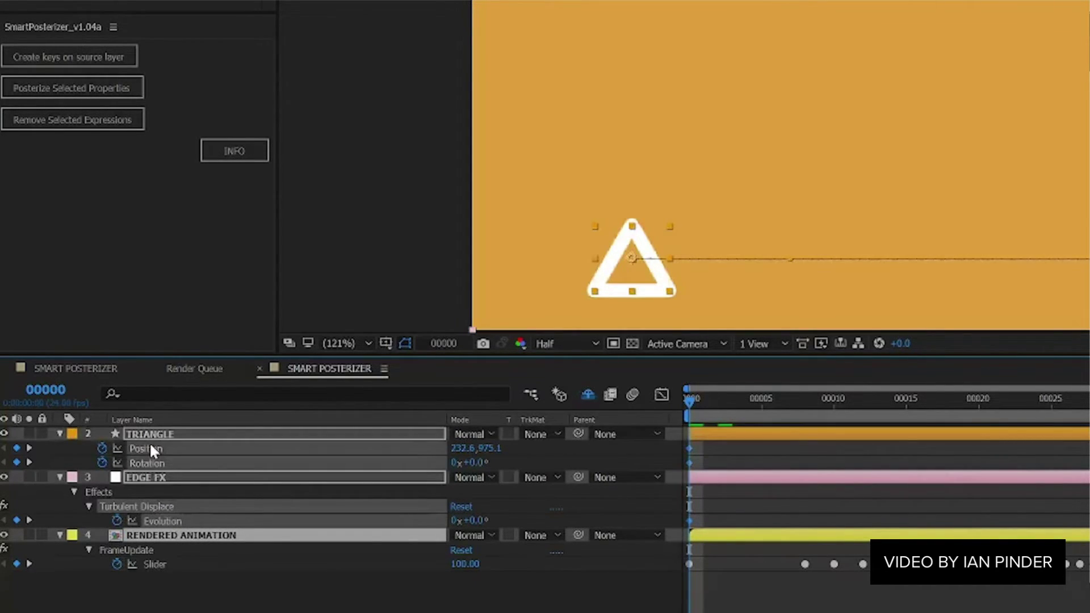
pyautogui.click(89, 87)
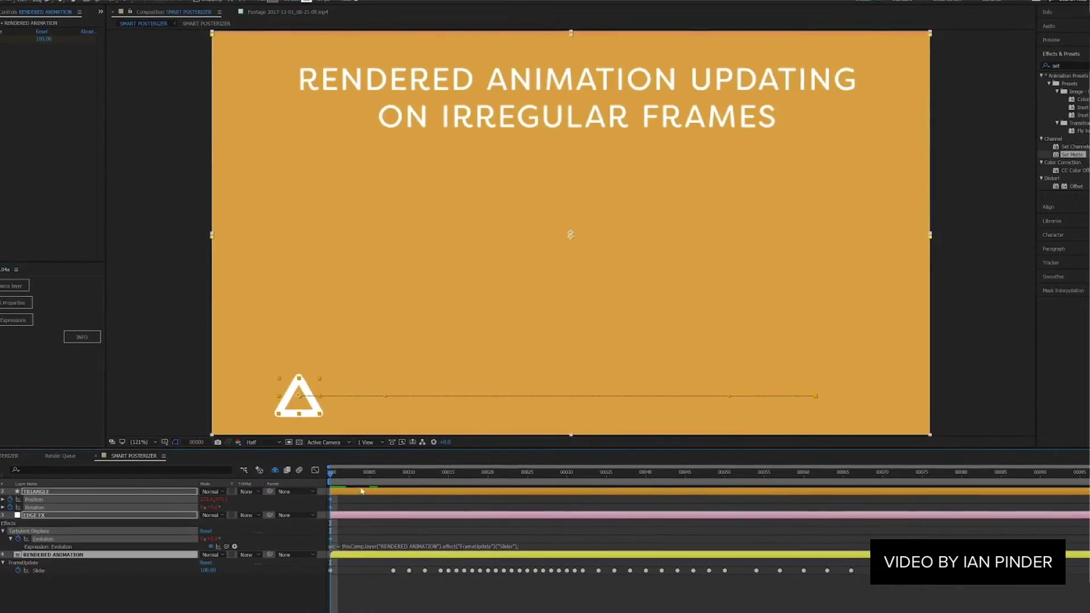
pyautogui.press('space')
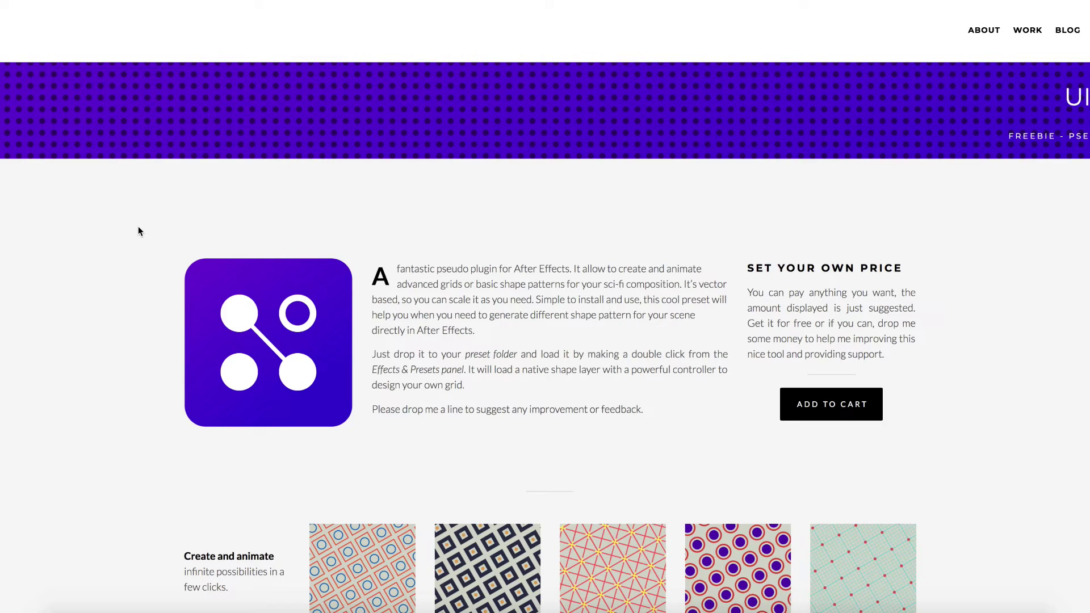
# Step: Scroll the UI Grids page down past the thumbnails to the Sci Fi demo and Version History
pyautogui.scroll(-1, 138, 227)
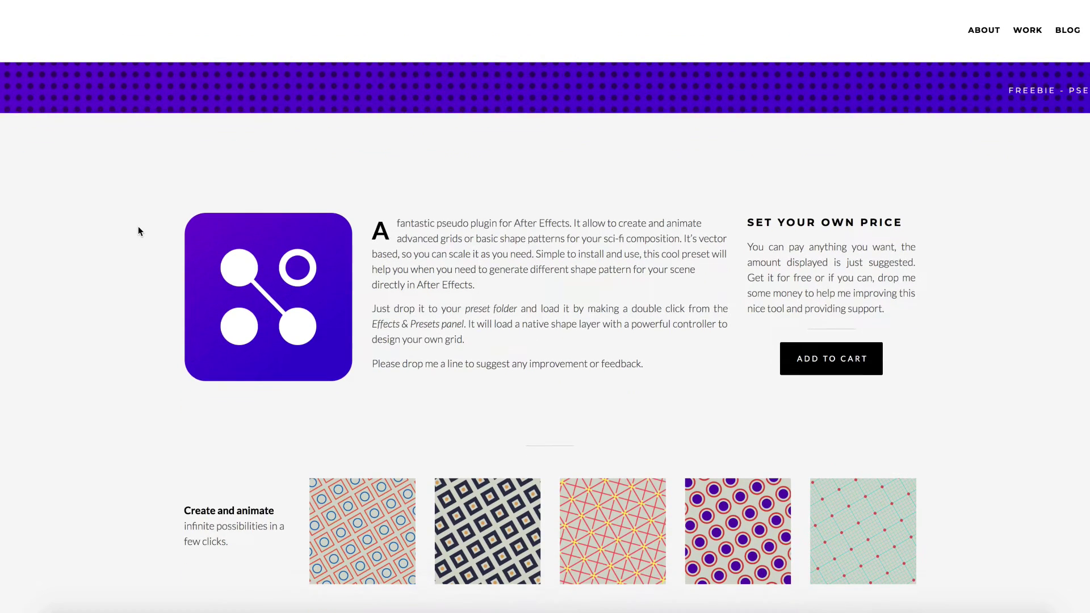
pyautogui.scroll(-2, 138, 226)
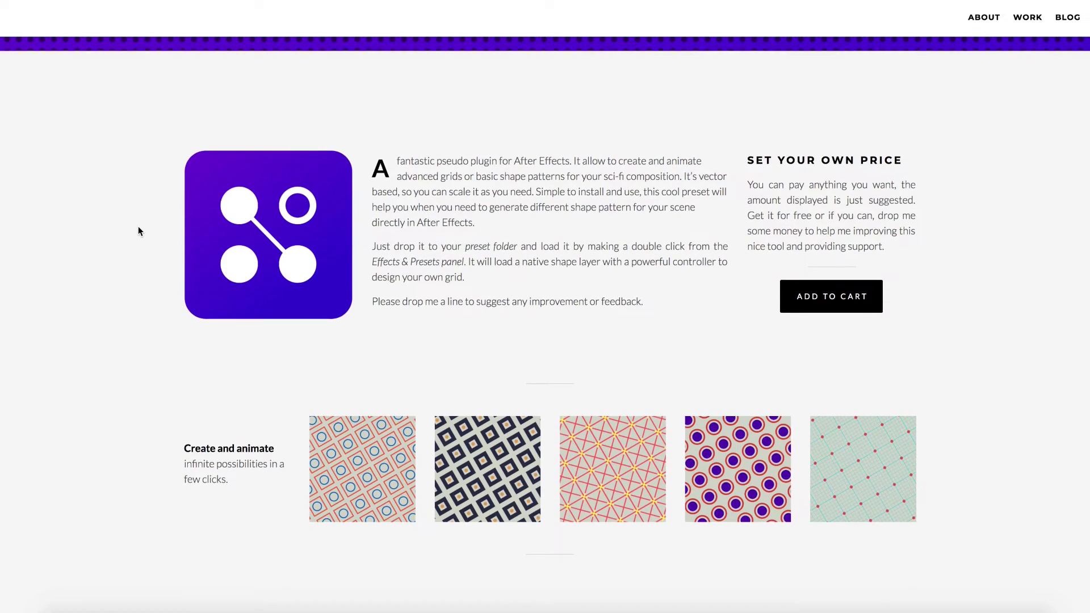
pyautogui.scroll(-3, 138, 226)
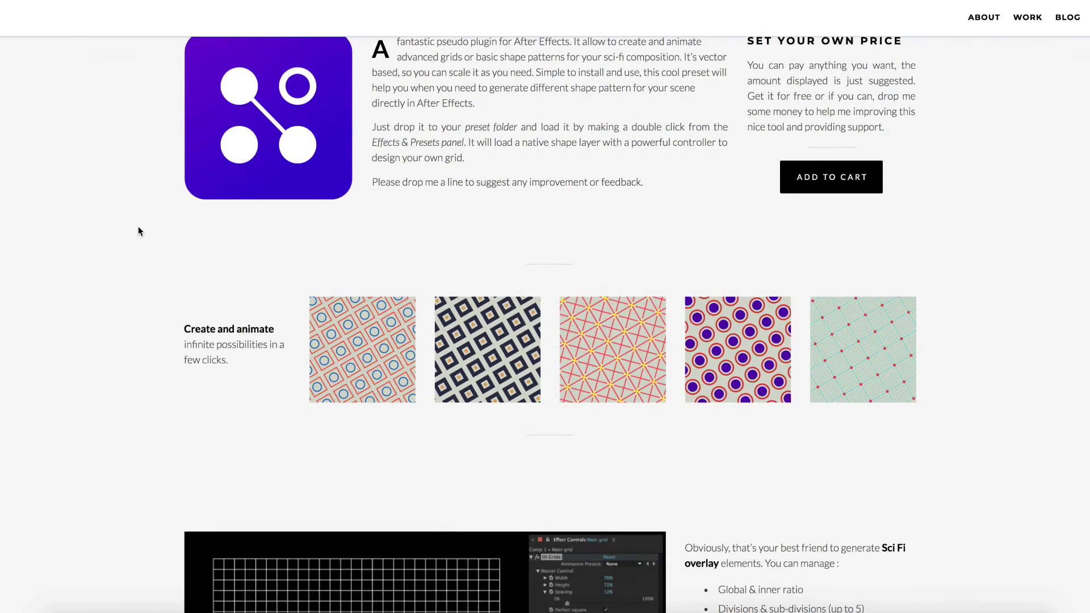
pyautogui.scroll(-1, 138, 227)
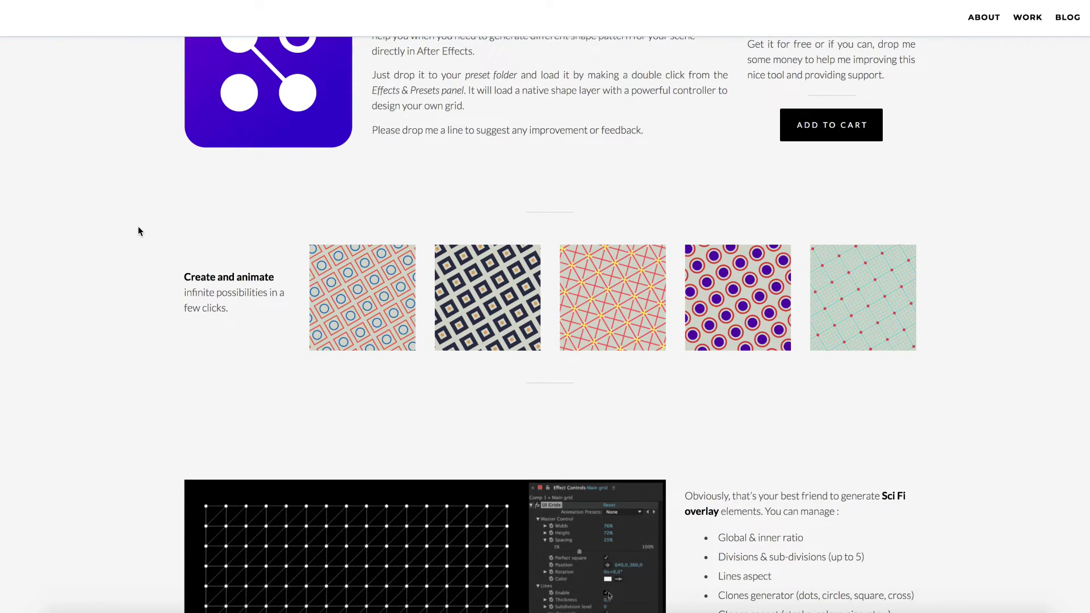
pyautogui.scroll(-2, 138, 226)
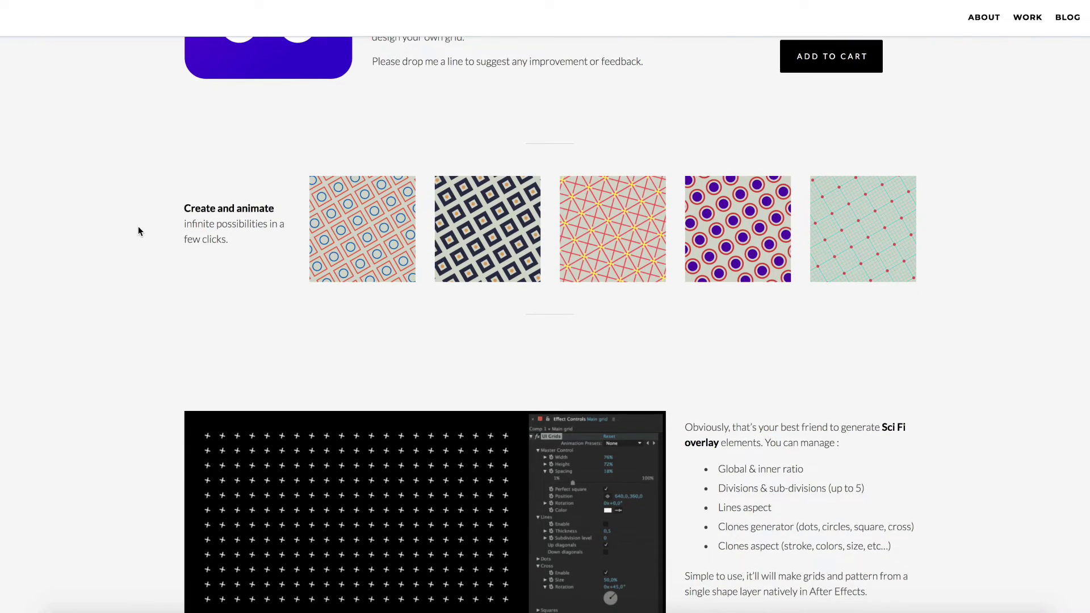
pyautogui.scroll(-2, 138, 226)
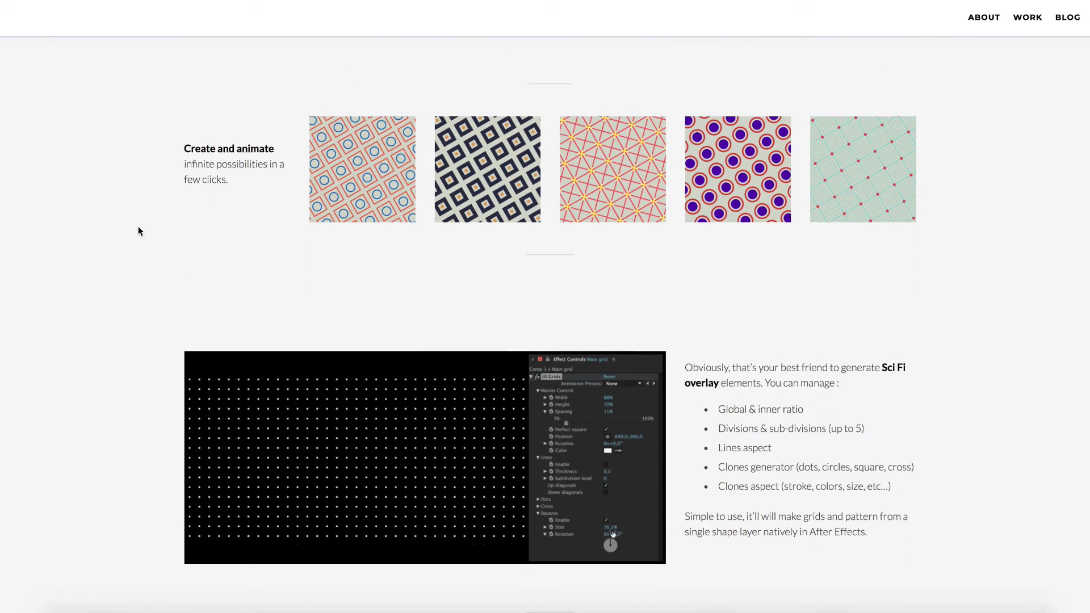
pyautogui.scroll(-1, 138, 225)
pyautogui.scroll(-2, 138, 226)
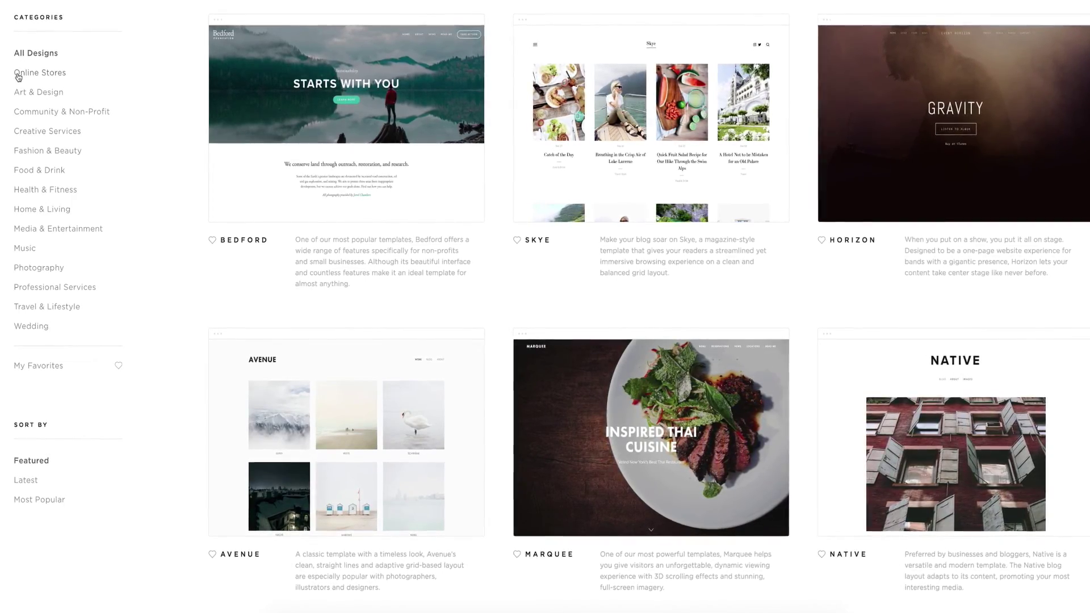
# Step: Filter templates to Online Stores, then place the Monument Valley and Denali text beside their photos
pyautogui.click(17, 77)
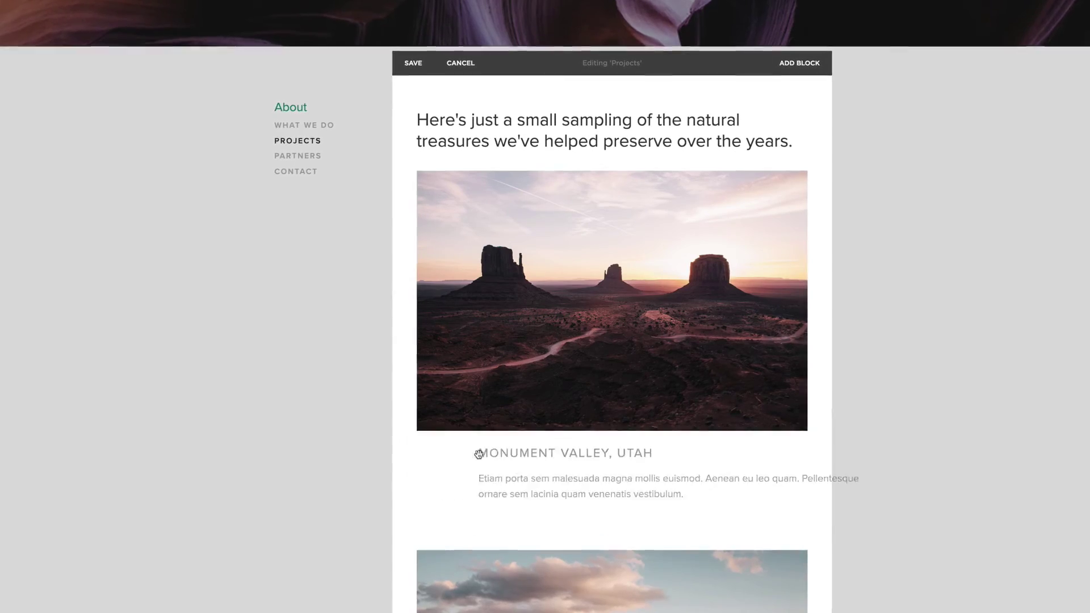
pyautogui.moveTo(479, 453); pyautogui.dragTo(770, 327)
pyautogui.scroll(-1, 473, 587)
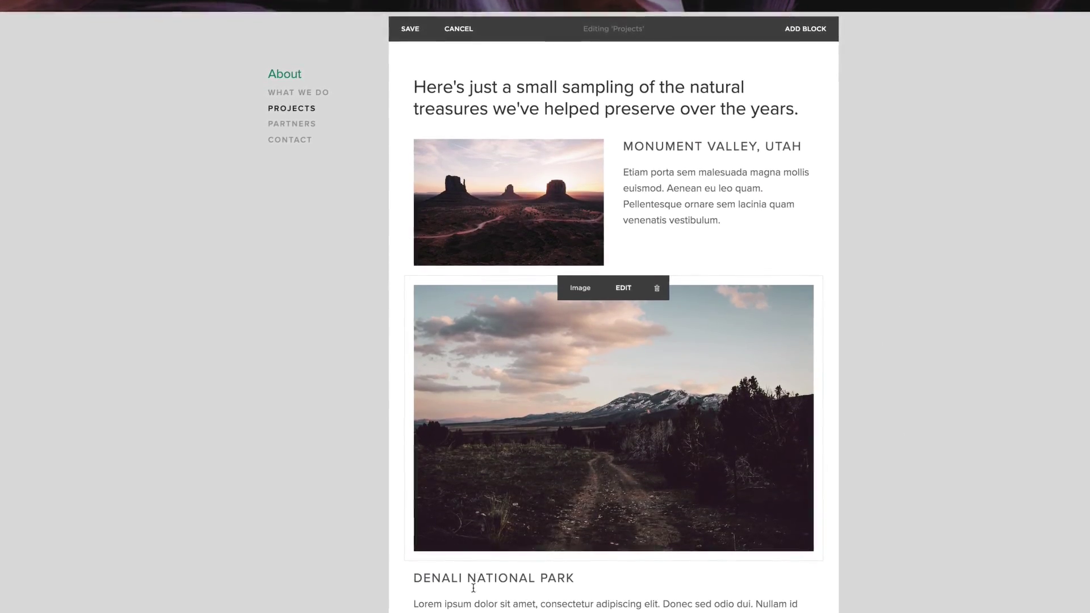
pyautogui.moveTo(472, 588); pyautogui.dragTo(402, 461)
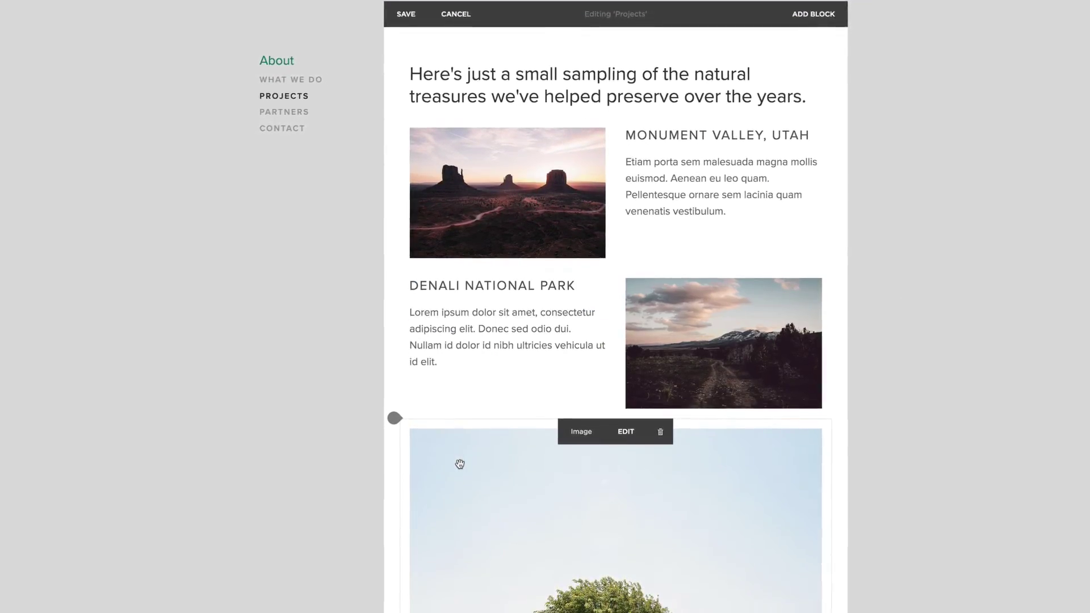
pyautogui.scroll(-5, 463, 494)
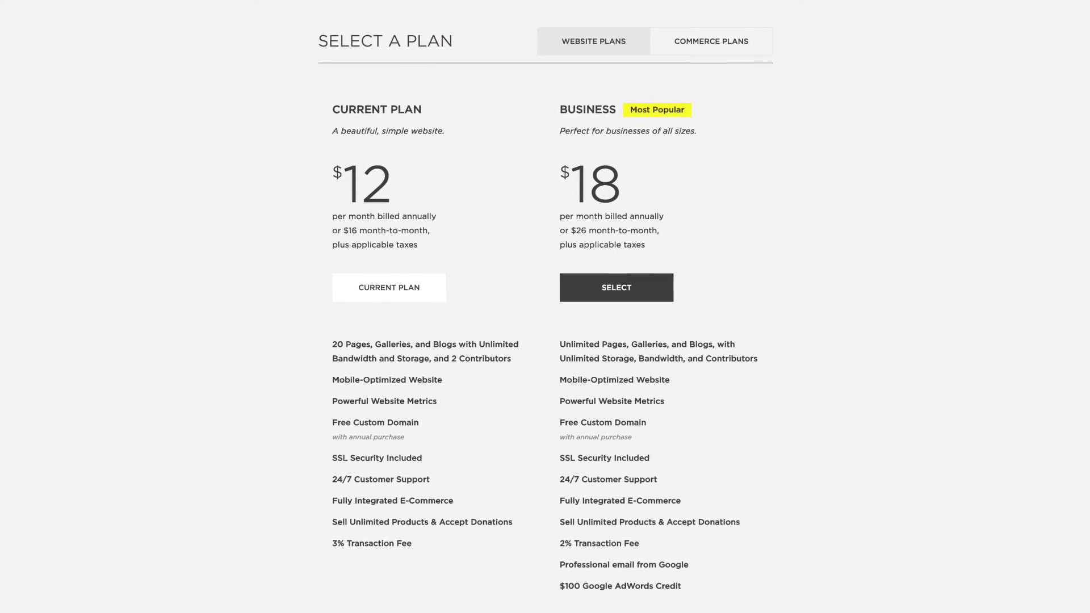